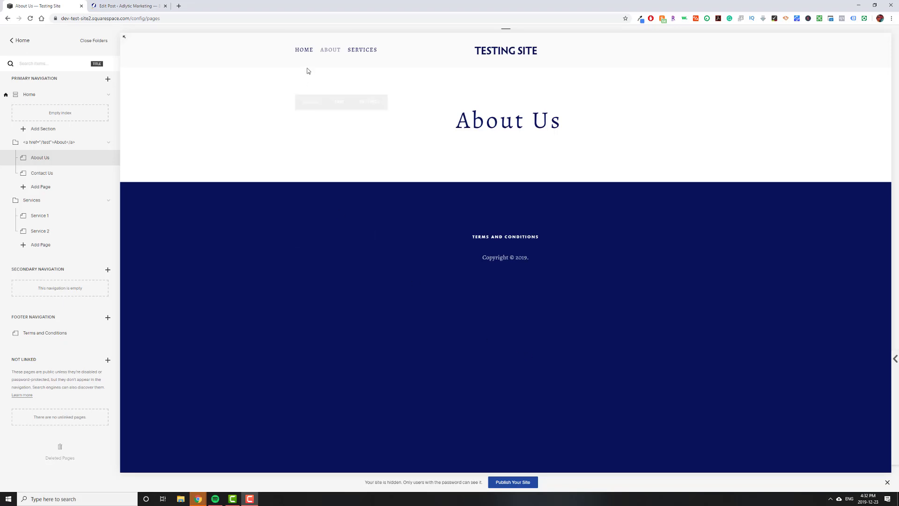
Step: Preview the Home page in the site preview, then return to the About Us page
mouse_move(324, 54)
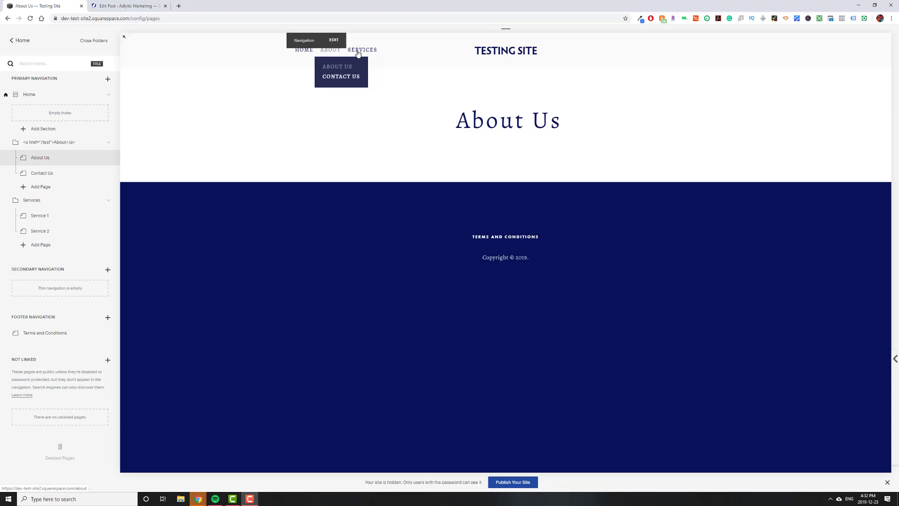
click(482, 51)
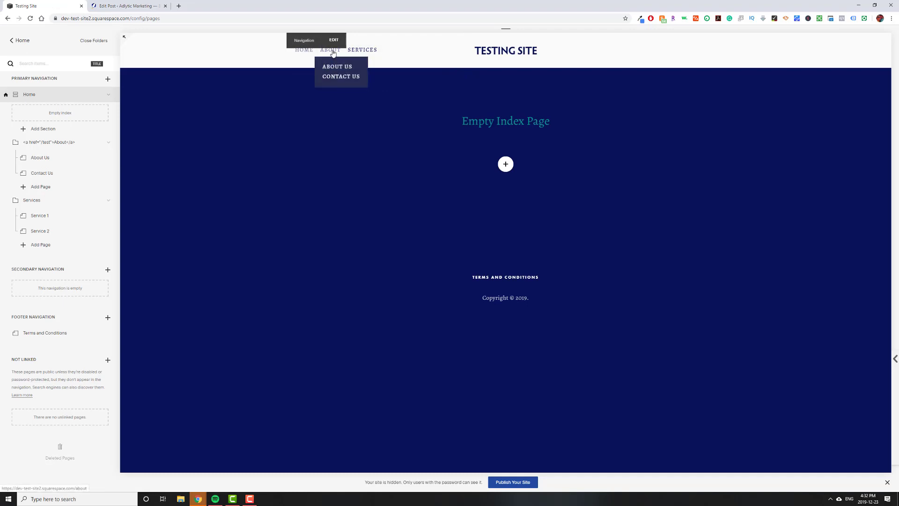
click(332, 53)
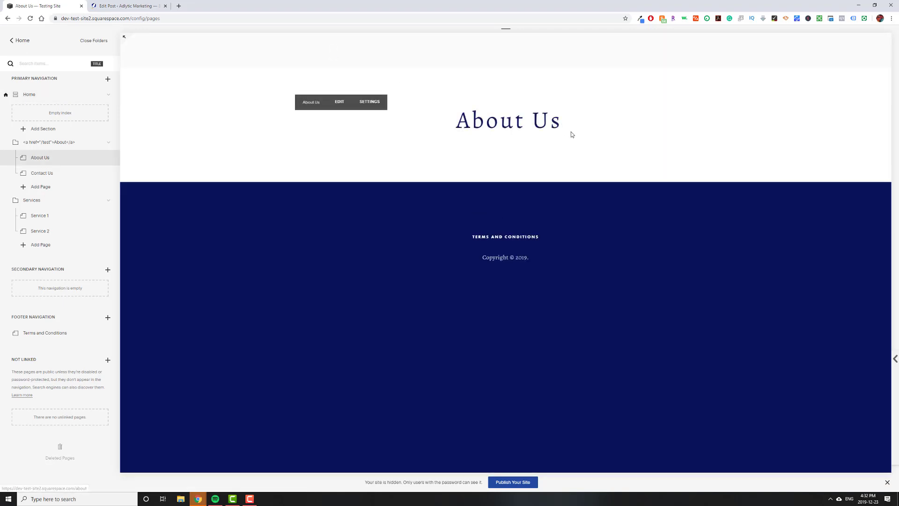
mouse_move(107, 160)
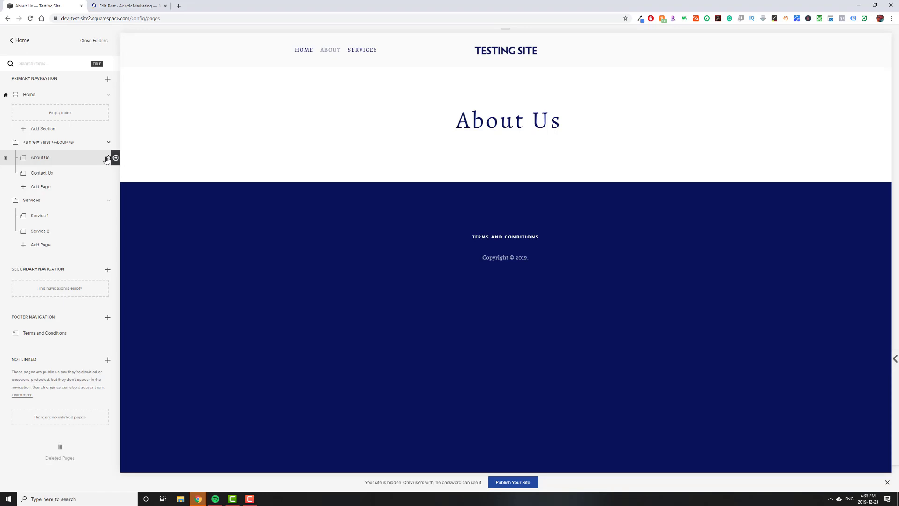
mouse_move(334, 53)
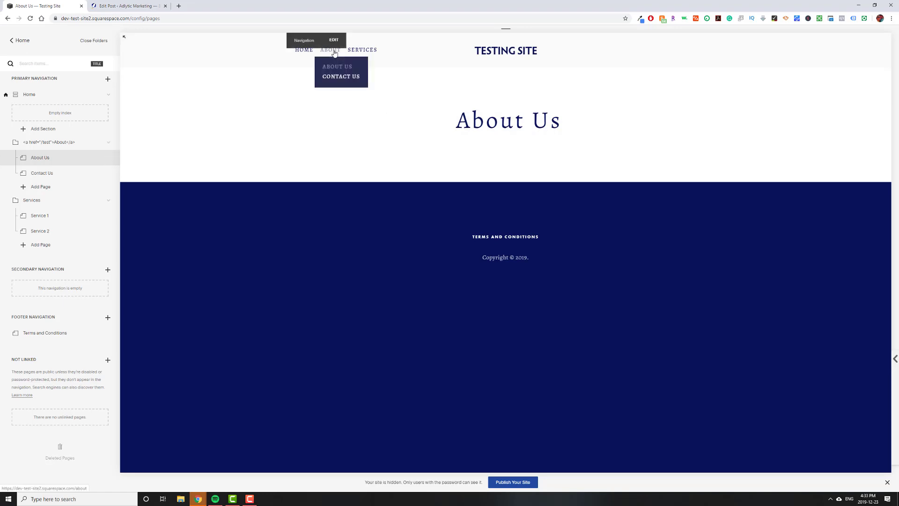
mouse_move(369, 50)
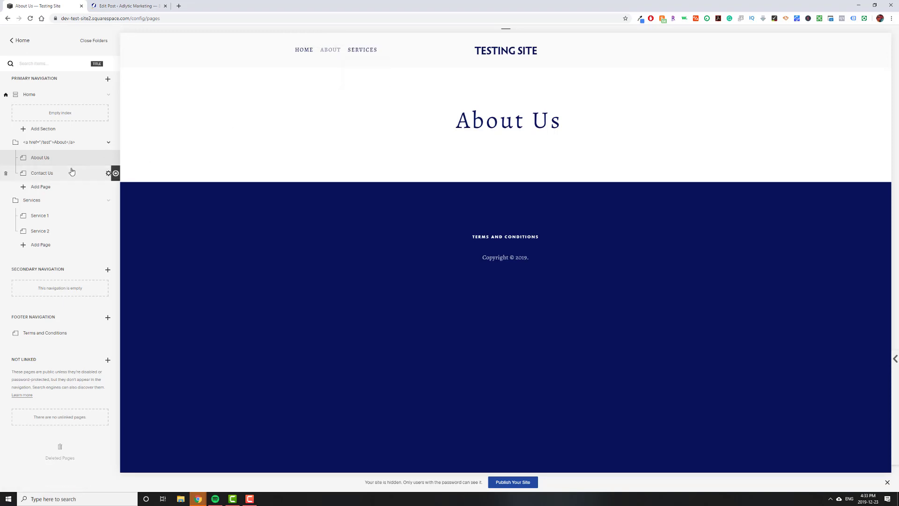
Step: Strip the <a href="/test"> markup from the About folder's Navigation Title and save
click(108, 142)
drag(476, 248, 395, 249)
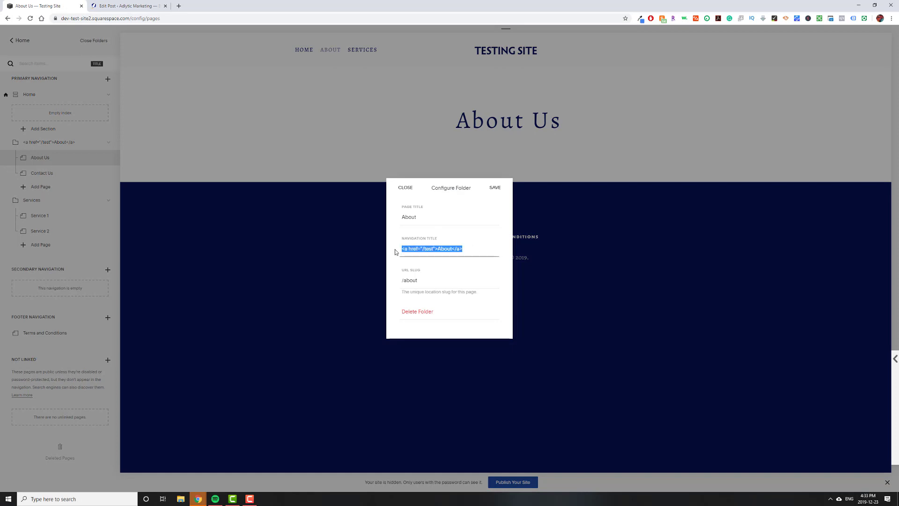
click(445, 248)
drag(433, 249, 421, 249)
click(500, 191)
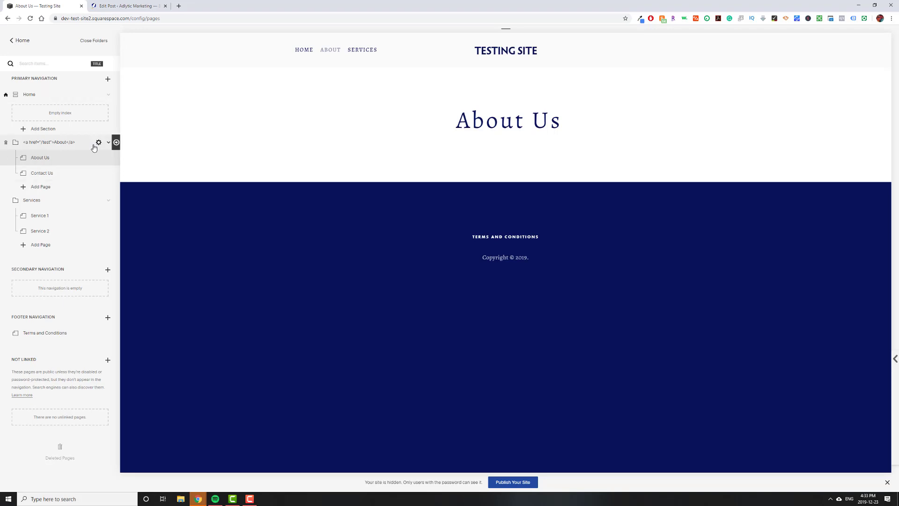
click(99, 142)
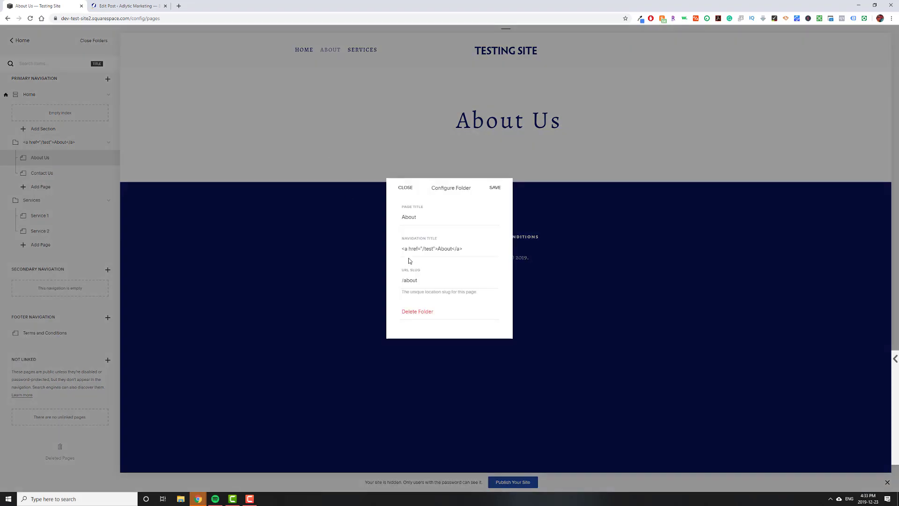
drag(437, 248, 401, 248)
key(BackSpace)
click(495, 187)
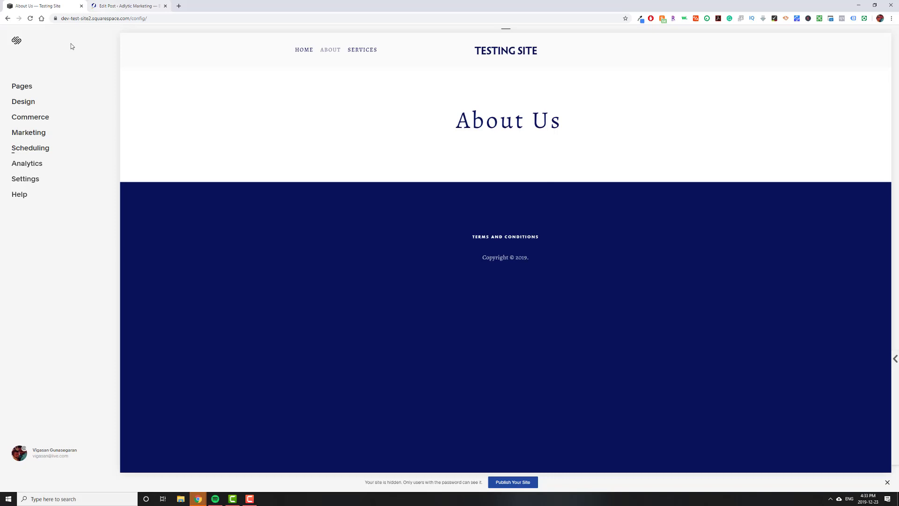
Step: Go to Settings > Advanced > Code Injection
click(29, 181)
click(29, 276)
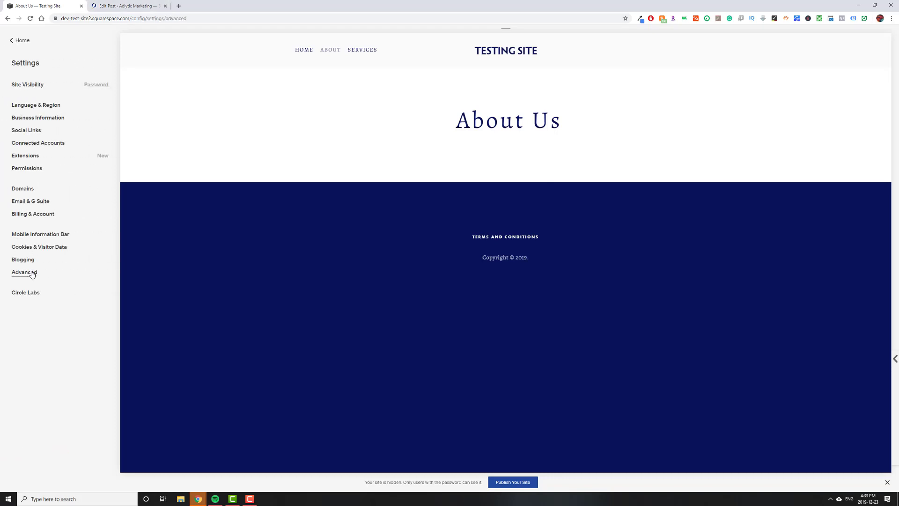
click(30, 110)
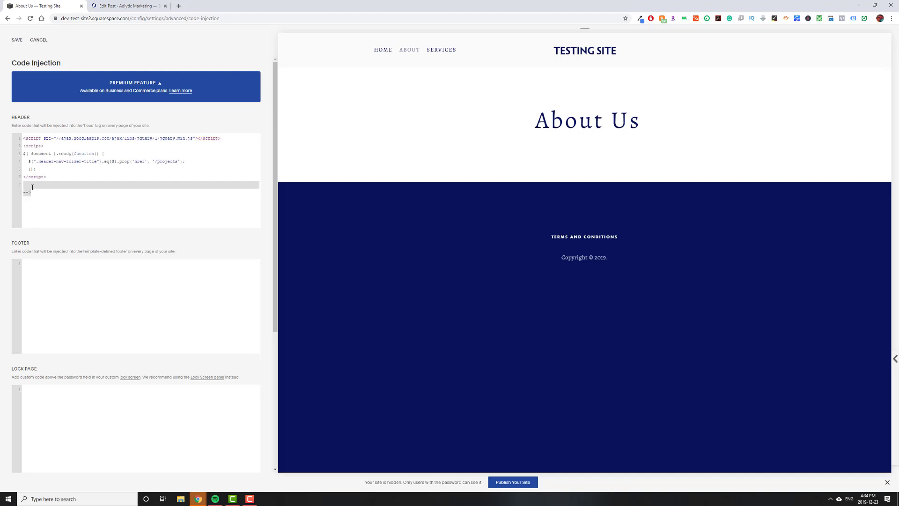
Step: Review the Header script's jQuery loading line, document-ready line and folder-title line
click(81, 200)
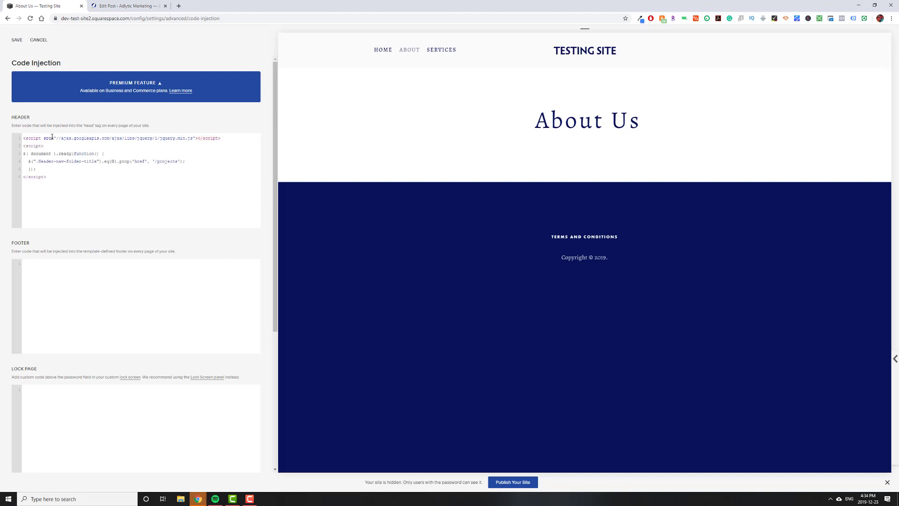
drag(25, 136, 221, 138)
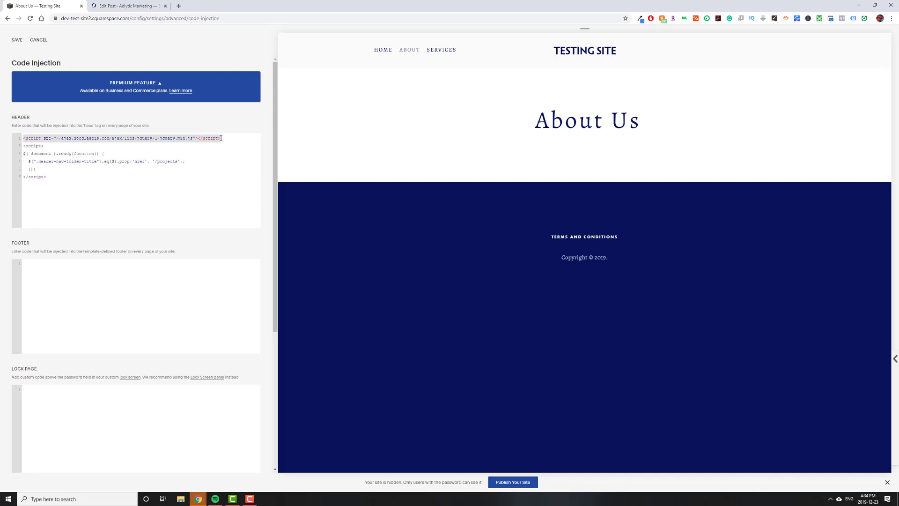
click(175, 139)
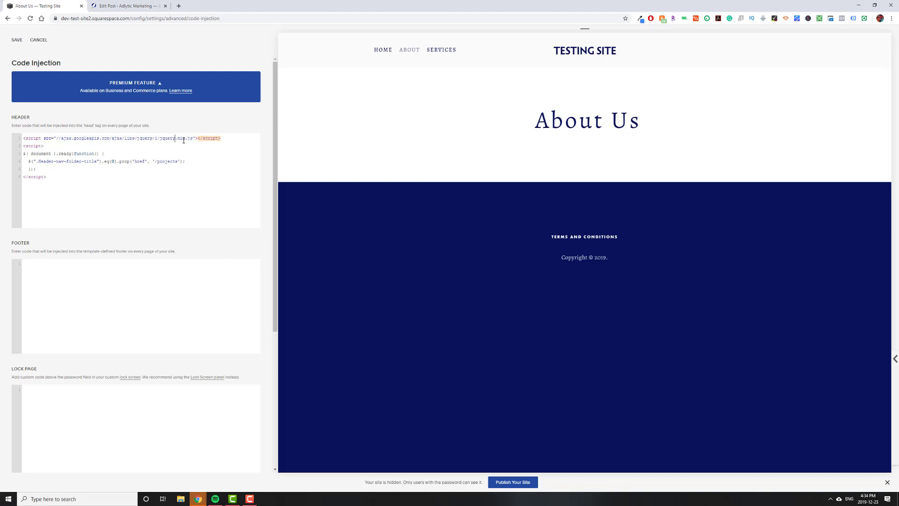
drag(229, 137, 21, 139)
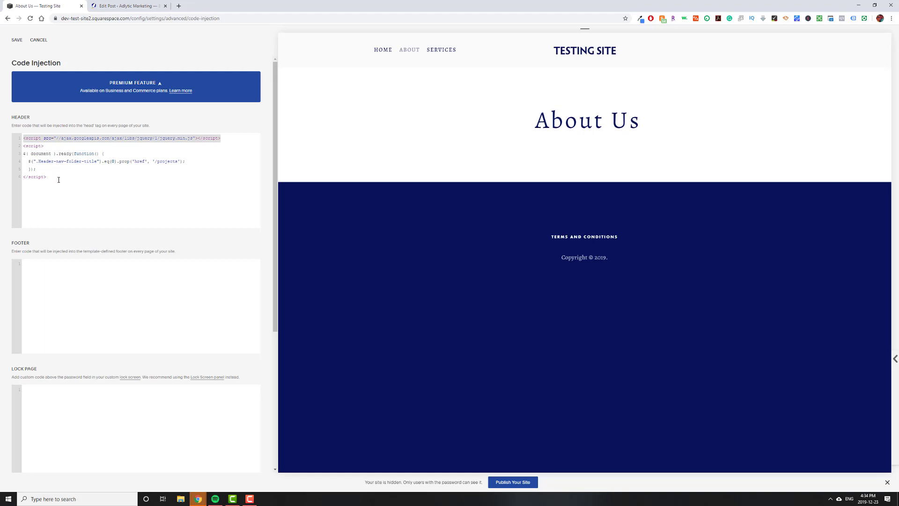
drag(59, 180, 85, 175)
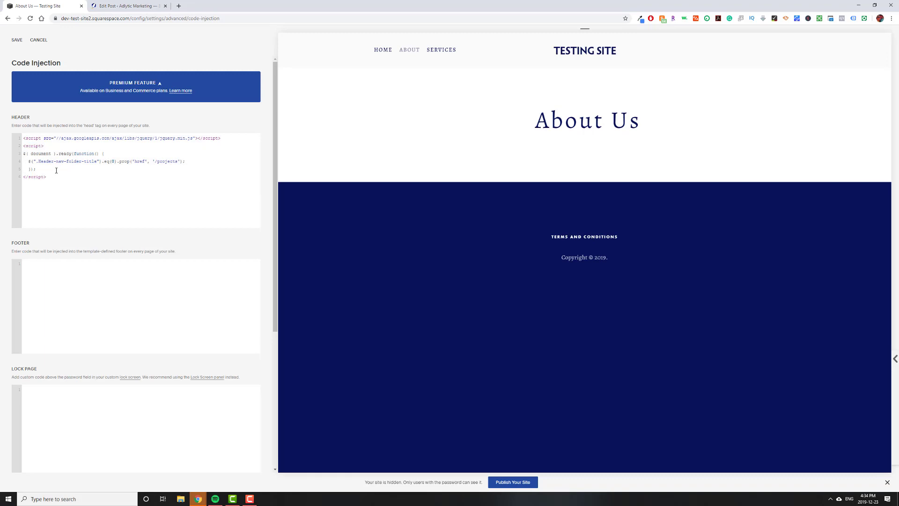
drag(221, 138, 23, 138)
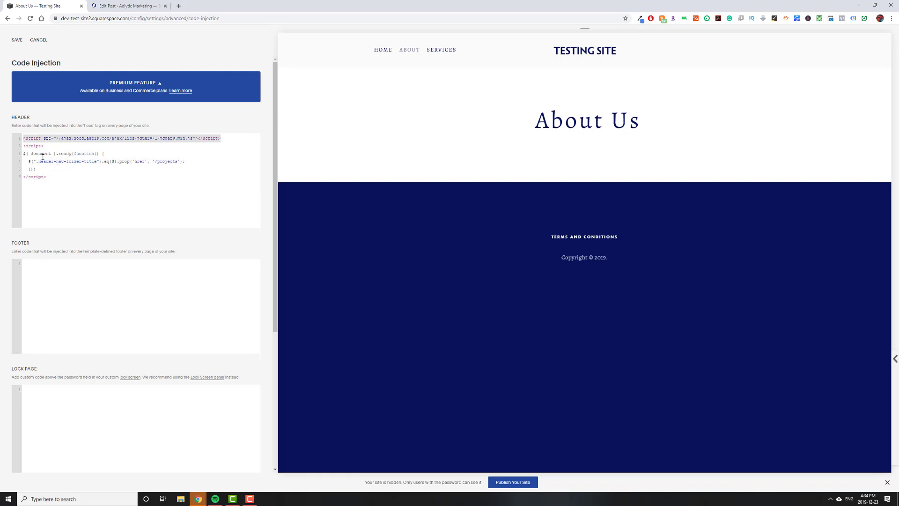
click(58, 161)
drag(115, 153, 98, 161)
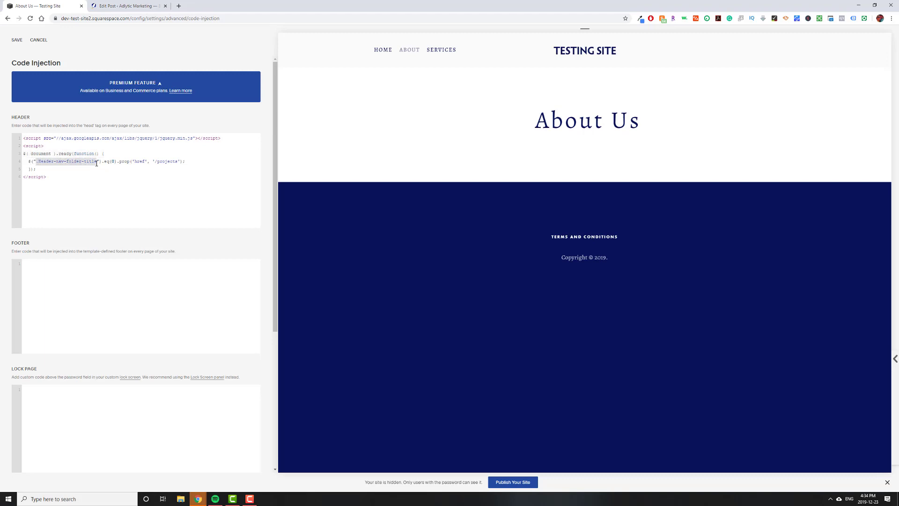
Step: Inspect the ABOUT nav link in DevTools and select its Header-nav-folder-title class
right_click(408, 50)
click(443, 141)
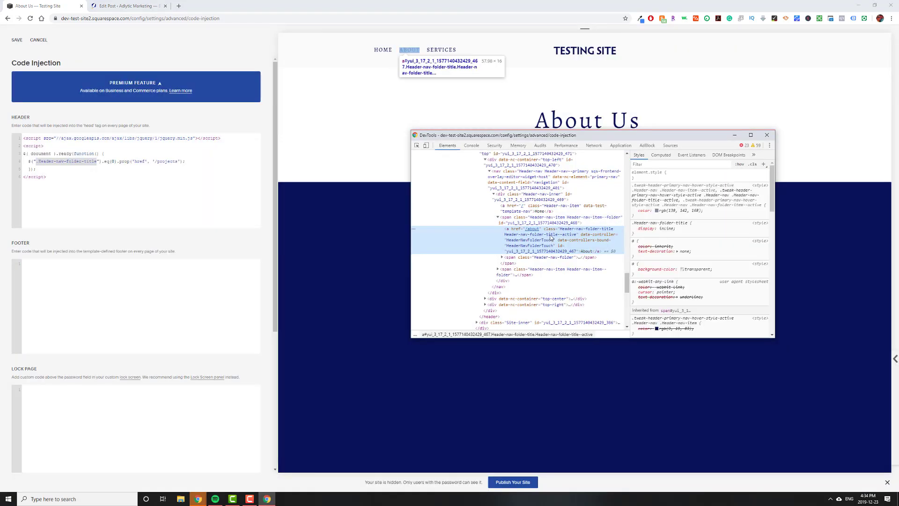
double_click(569, 230)
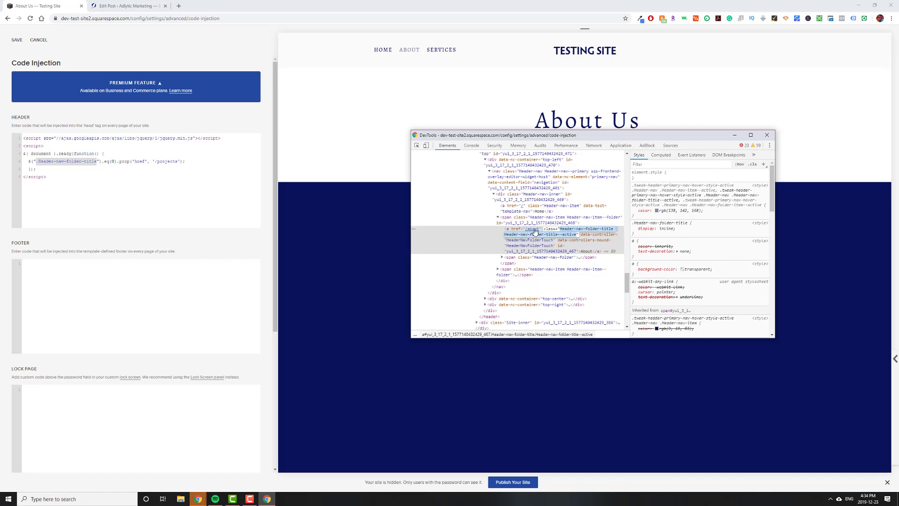
click(563, 242)
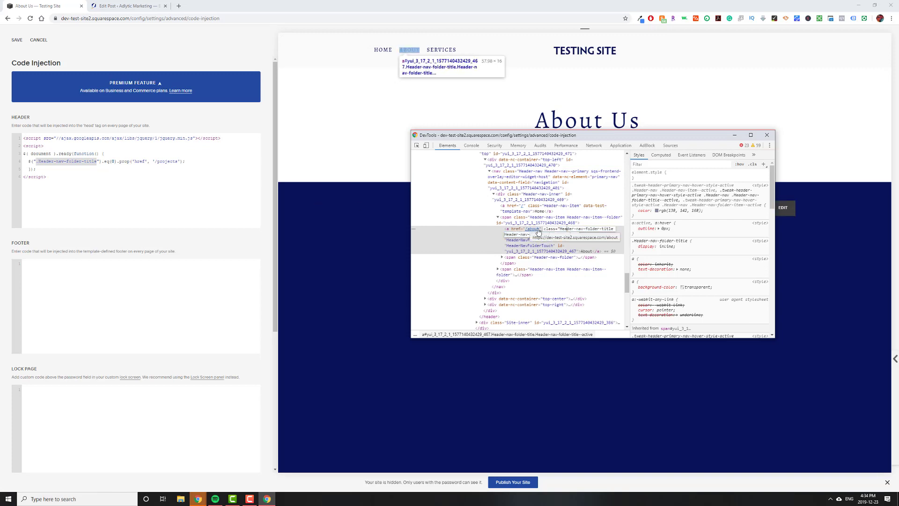
drag(560, 229, 614, 229)
Step: Adjust the .eq() index and the '/projects' href path on line 4 of the header script
click(85, 161)
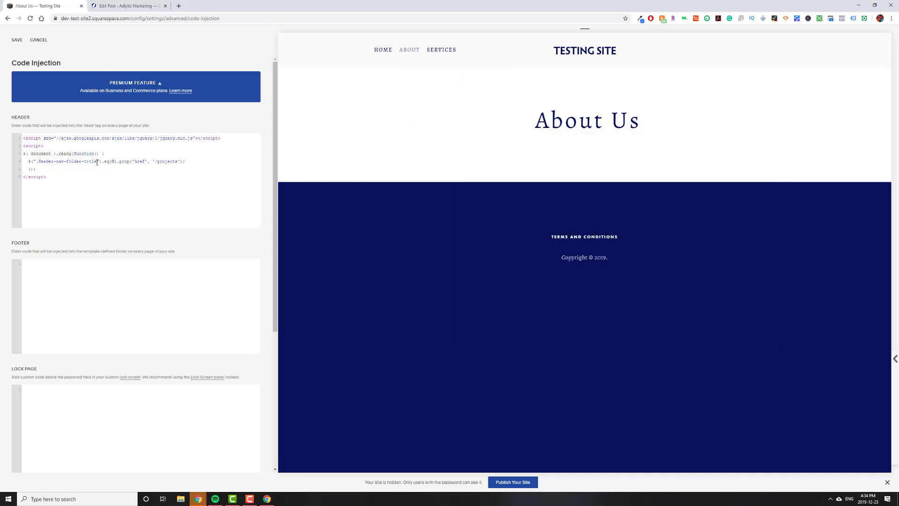
drag(104, 162, 116, 162)
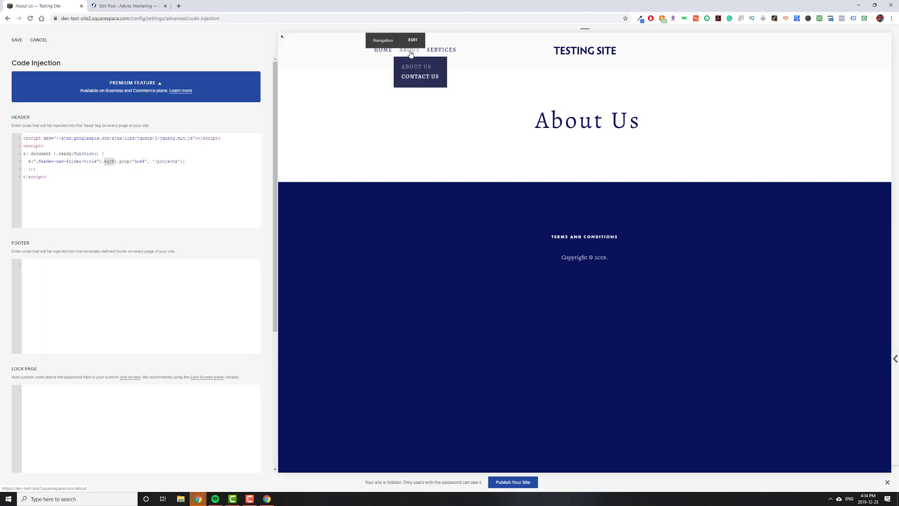
click(113, 162)
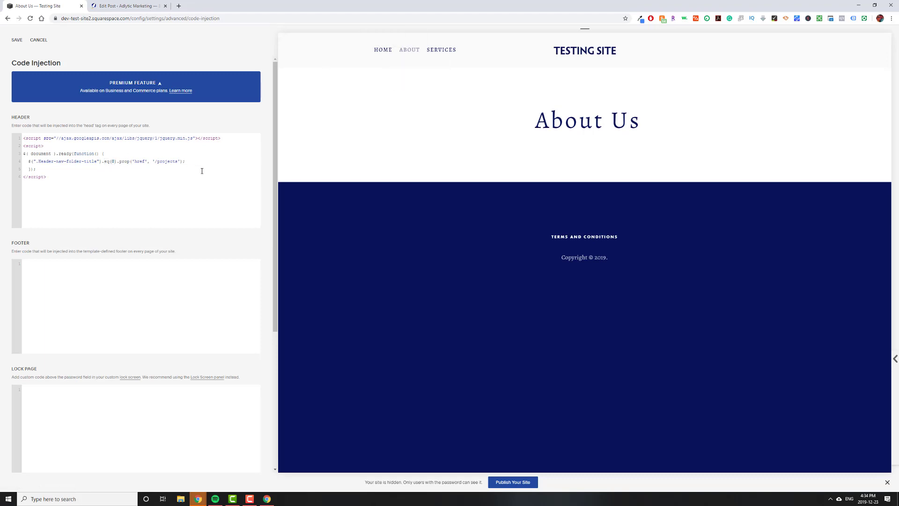
mouse_move(410, 52)
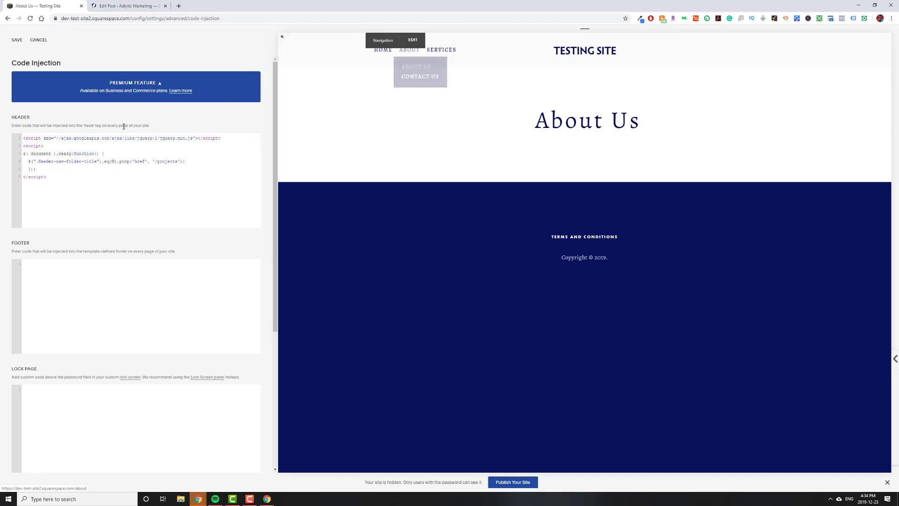
text(1)
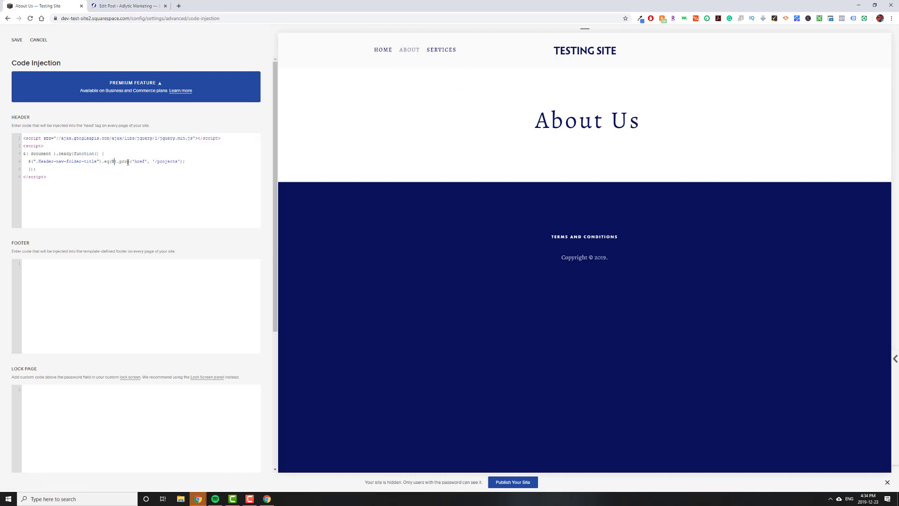
drag(134, 162, 145, 162)
drag(155, 161, 180, 162)
key(Down)
Step: Save the header code, return to Advanced, and test the ABOUT folder title link in the preview
click(17, 40)
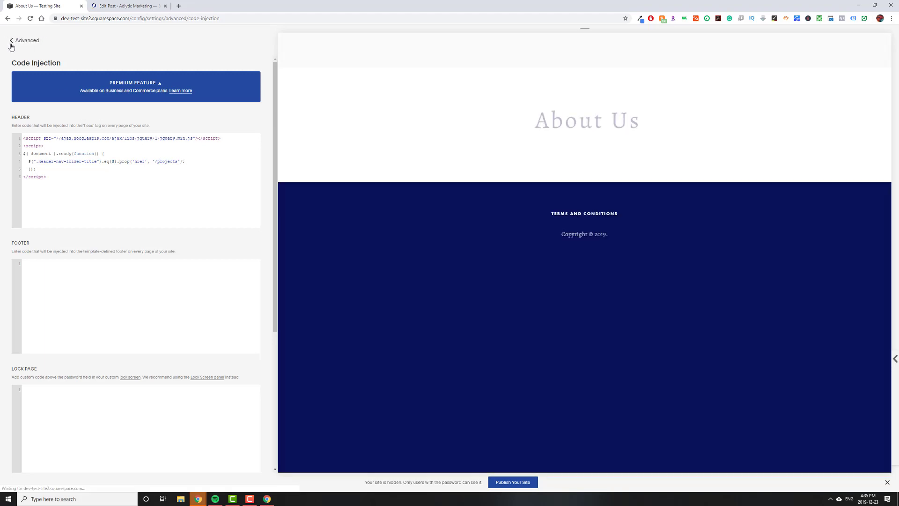
click(11, 41)
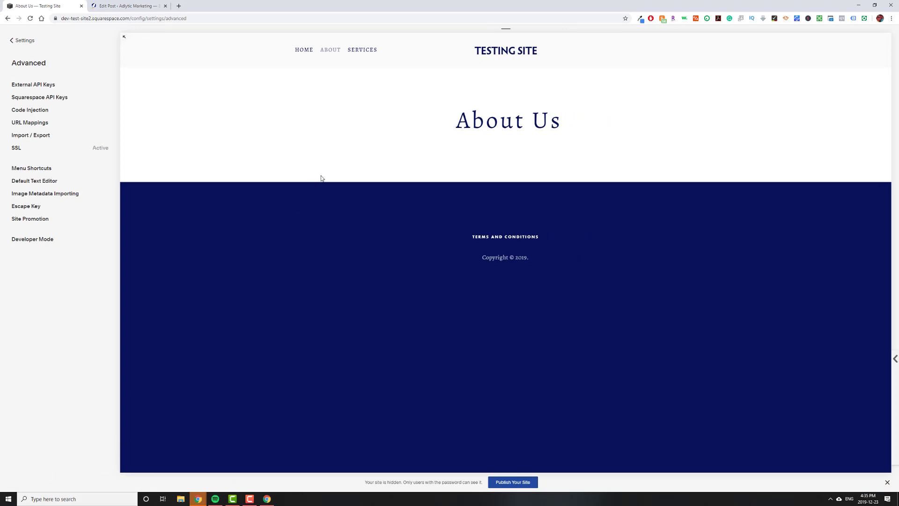
mouse_move(335, 54)
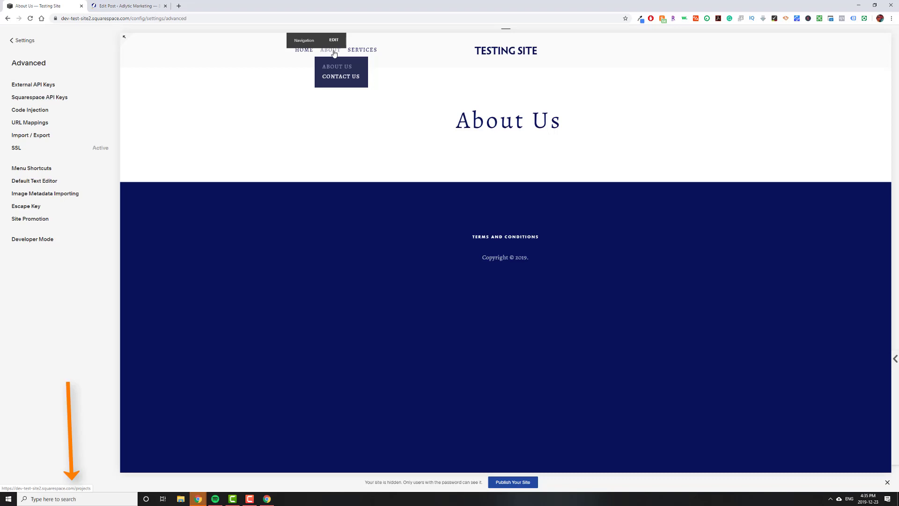
click(335, 54)
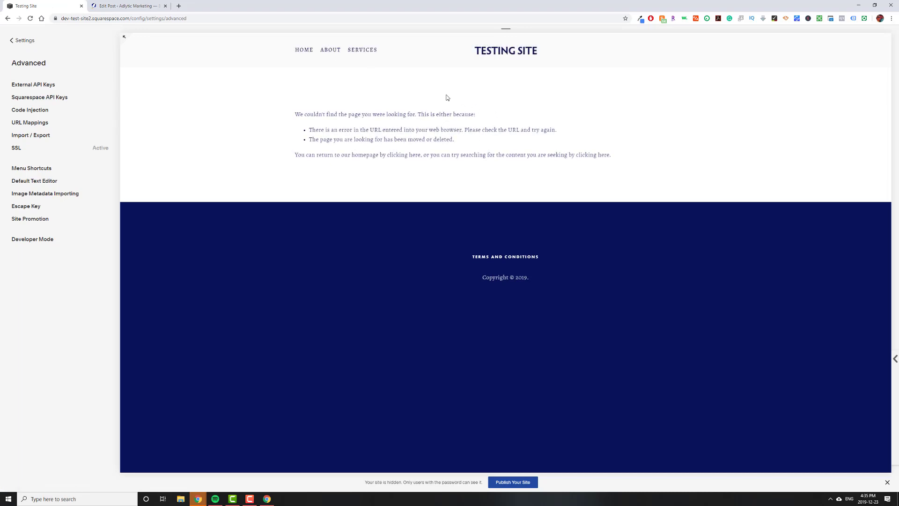
Step: Navigate back to Settings > Advanced > Code Injection
click(7, 45)
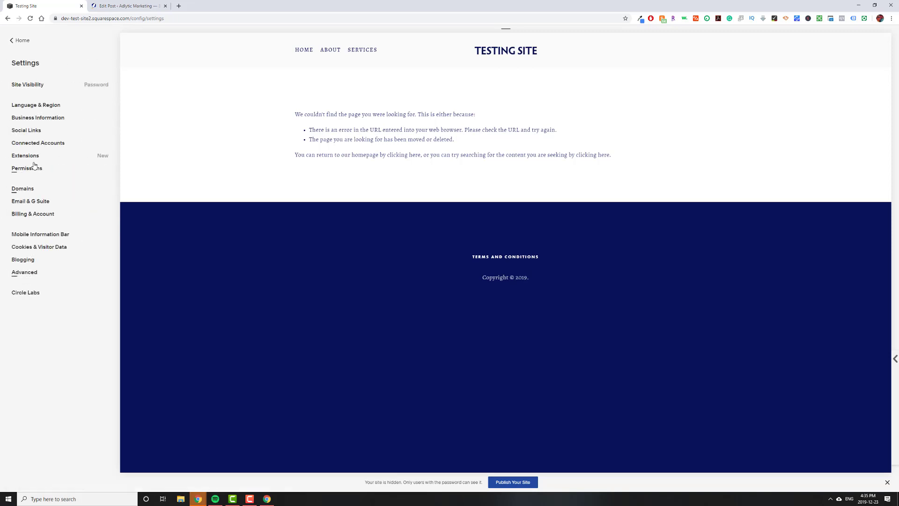
click(29, 273)
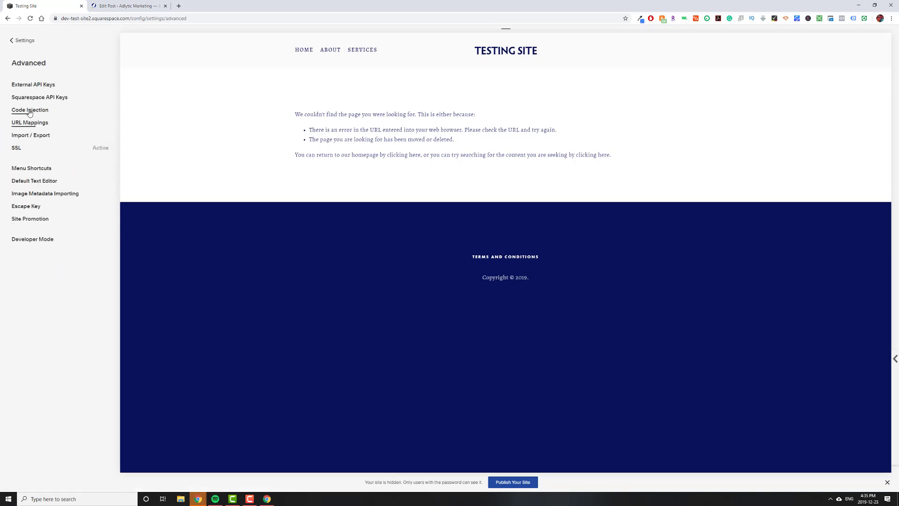
click(29, 112)
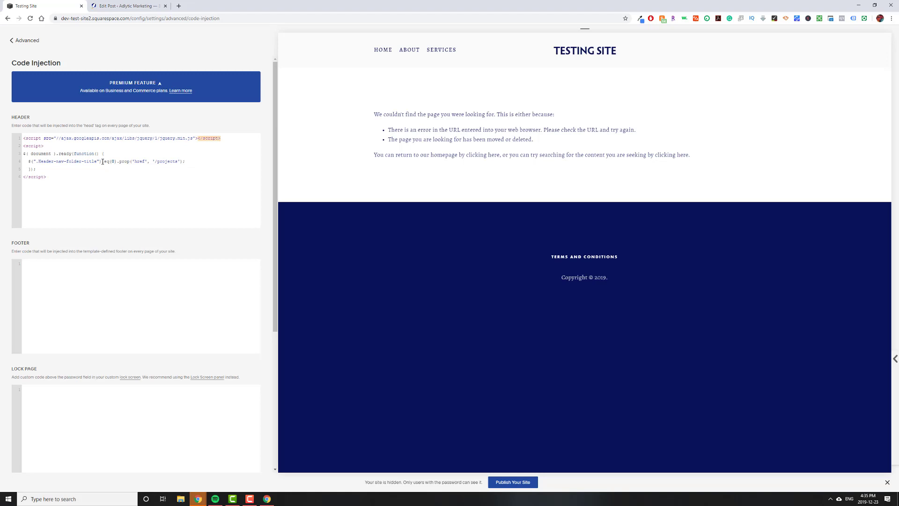
mouse_move(446, 53)
Step: Change .eq(0) to .eq(1) and 'projects' to 'test' in the header script, then save
key(BackSpace)
text(1)
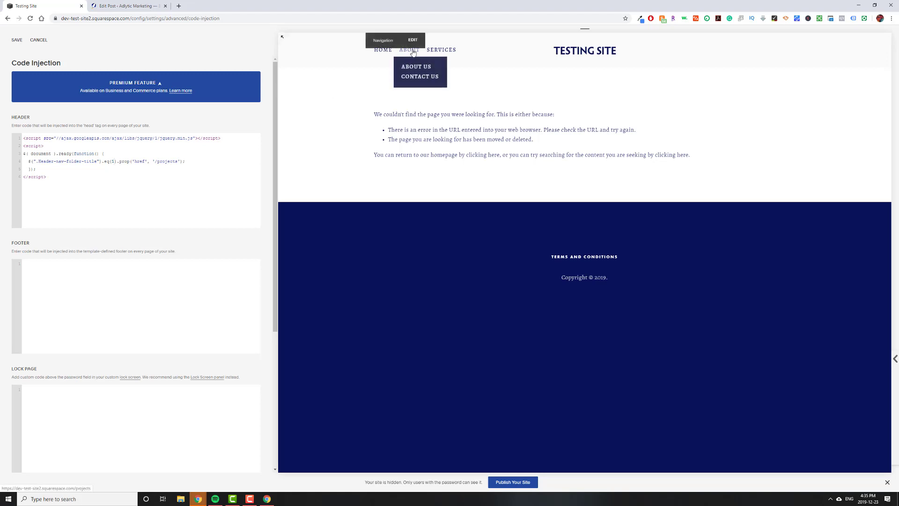
double_click(166, 161)
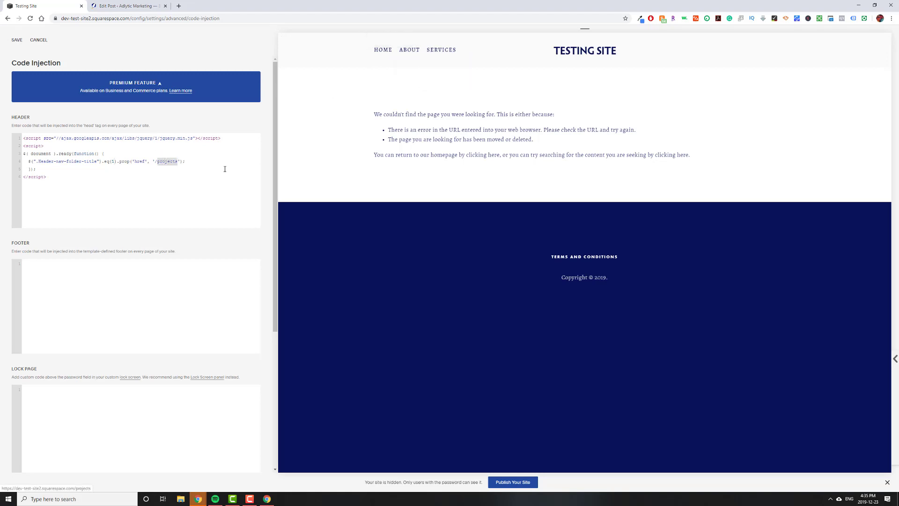
text(test)
click(17, 41)
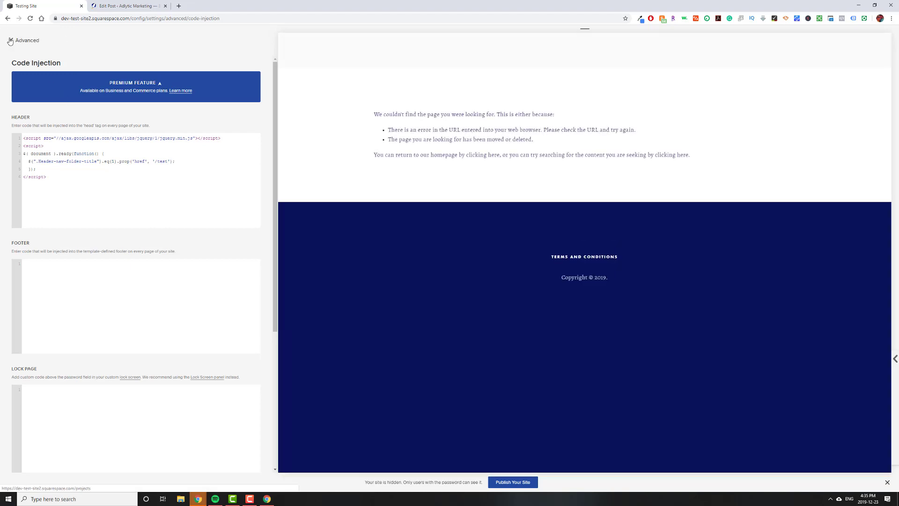
Step: Test the preview: ABOUT opens About Us, while SERVICES leads to the /test page-not-found
mouse_move(332, 53)
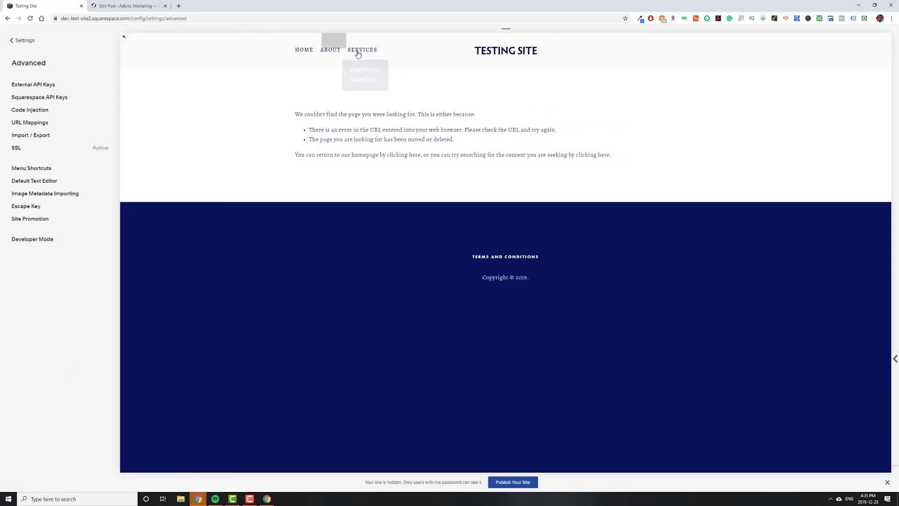
click(331, 52)
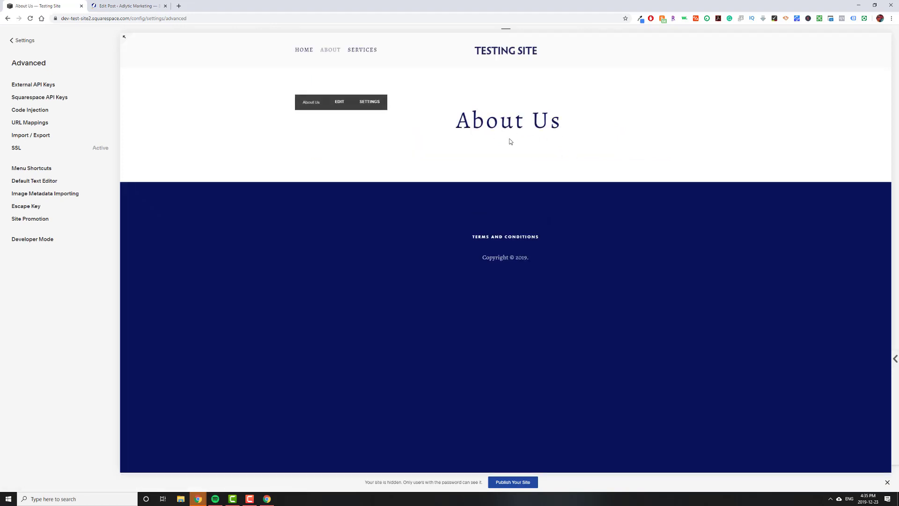
mouse_move(361, 55)
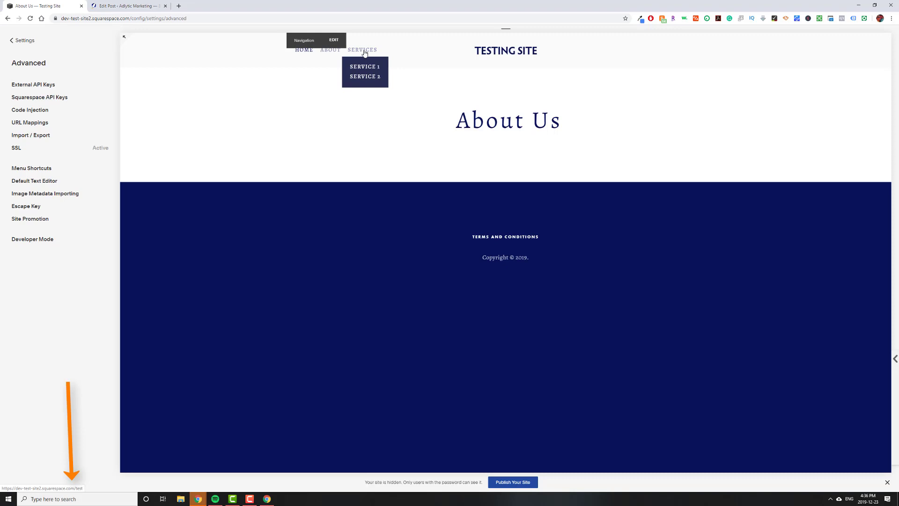
click(367, 57)
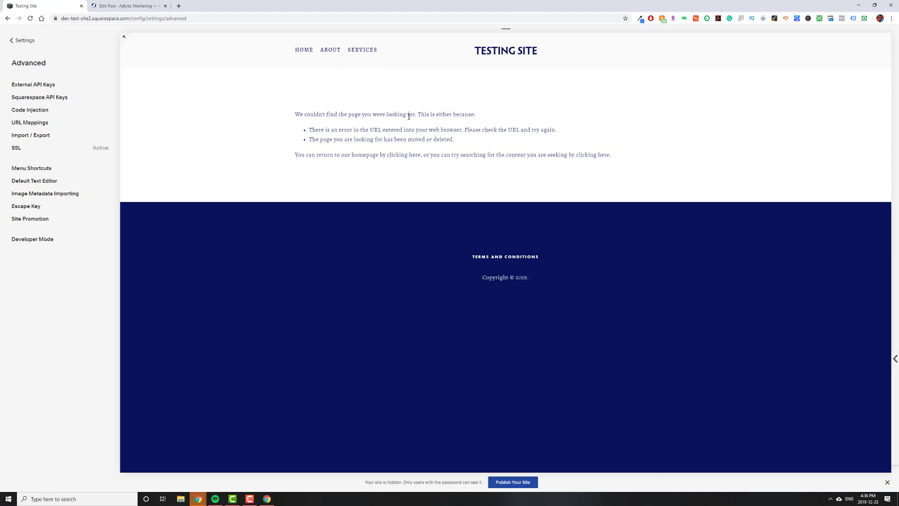
Step: Duplicate the .prop link-setting statement in the Code Injection header script
click(32, 110)
mouse_move(412, 52)
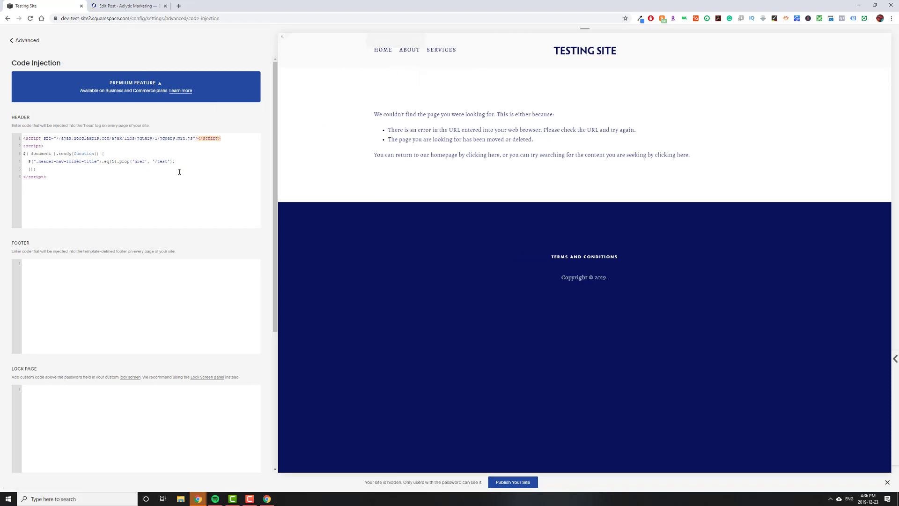
drag(177, 161, 29, 163)
key(ctrl+c)
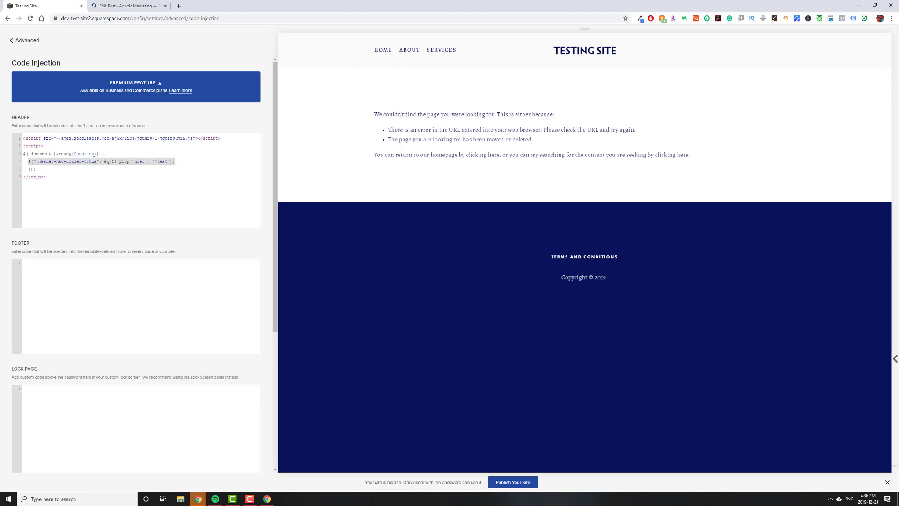
triple_click(41, 155)
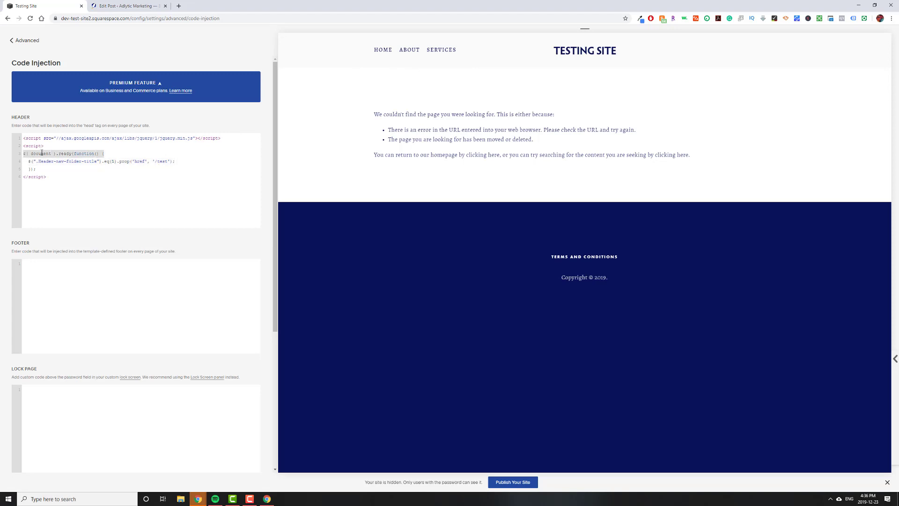
click(120, 154)
key(Return)
key(ctrl+v)
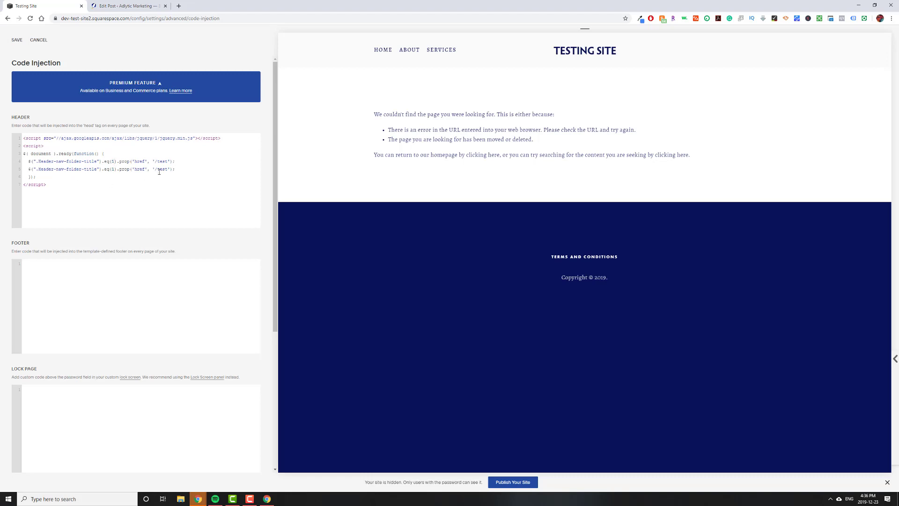
Step: Set the statements to .eq(0) '/about-test' and .eq(1) '/services-test', then save
key(BackSpace)
text(0)
click(113, 169)
double_click(163, 161)
text(about)
text(-tes)
text(services-)
click(15, 41)
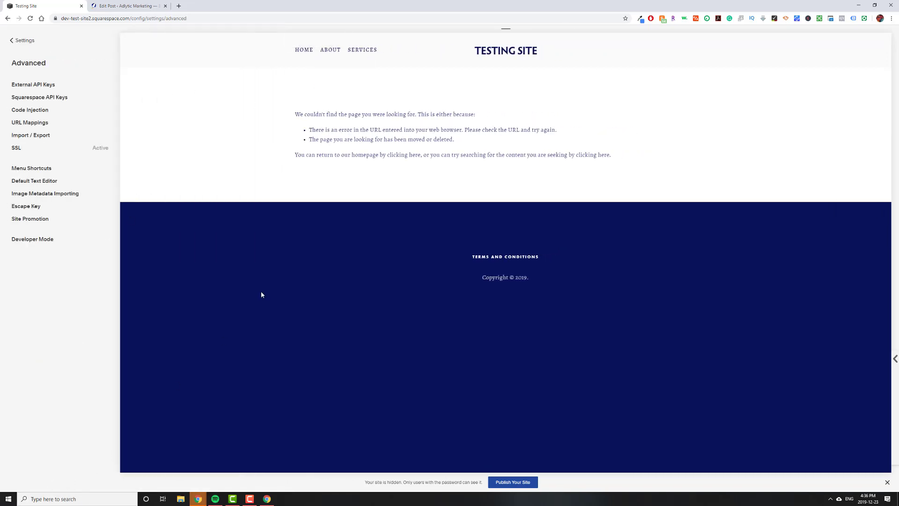
Step: Inspect the ABOUT folder title in DevTools and select its class name
mouse_move(336, 54)
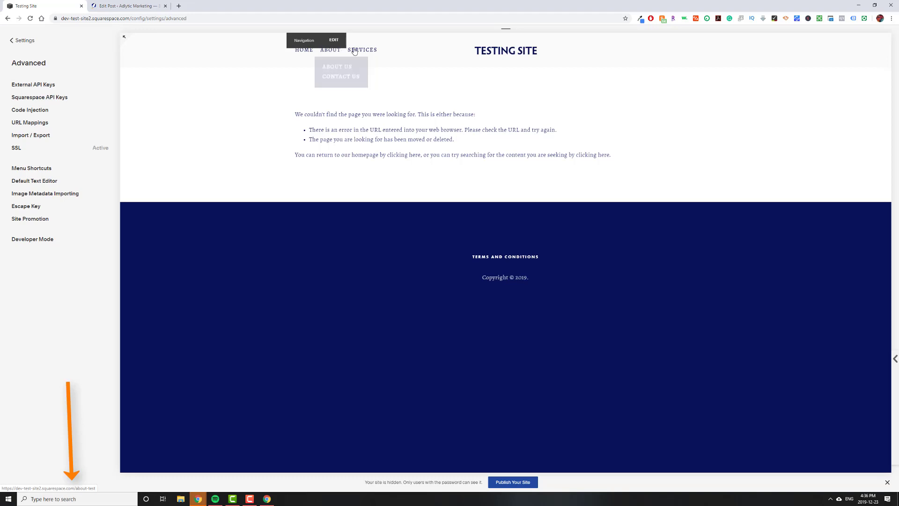
mouse_move(362, 52)
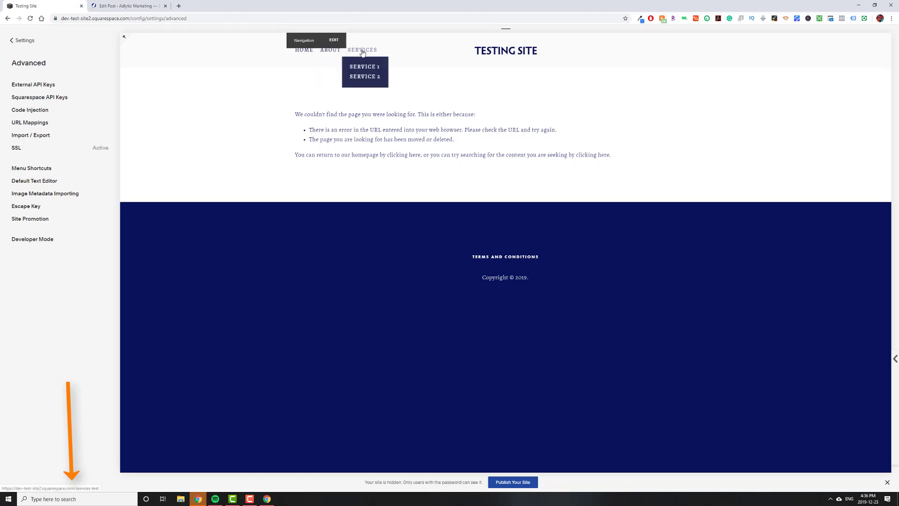
click(11, 41)
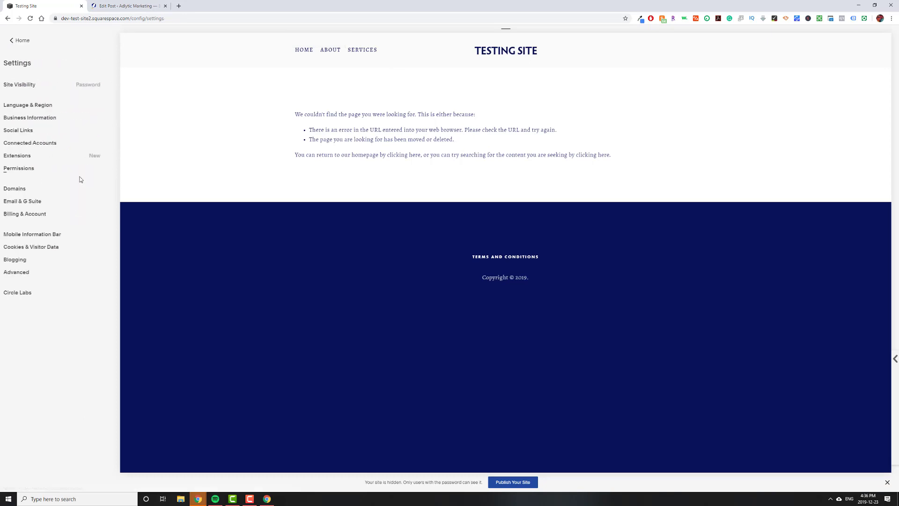
click(18, 40)
right_click(328, 50)
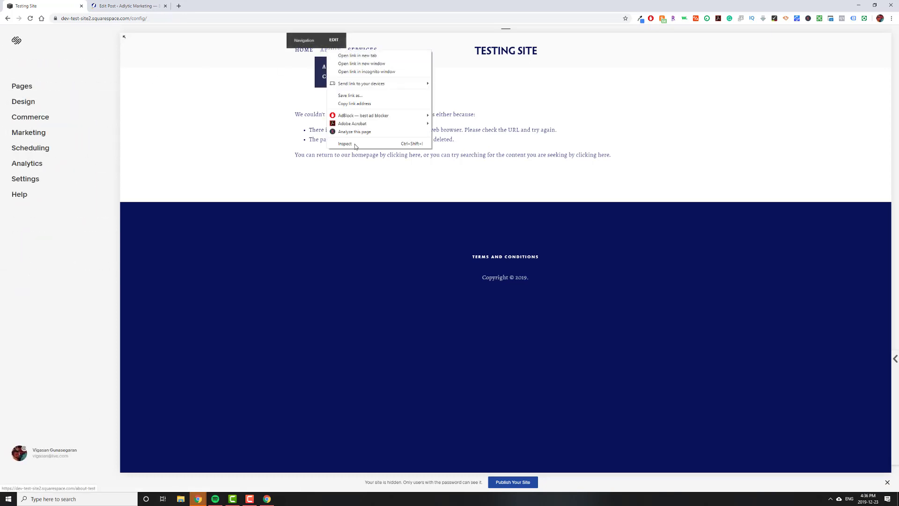
click(355, 145)
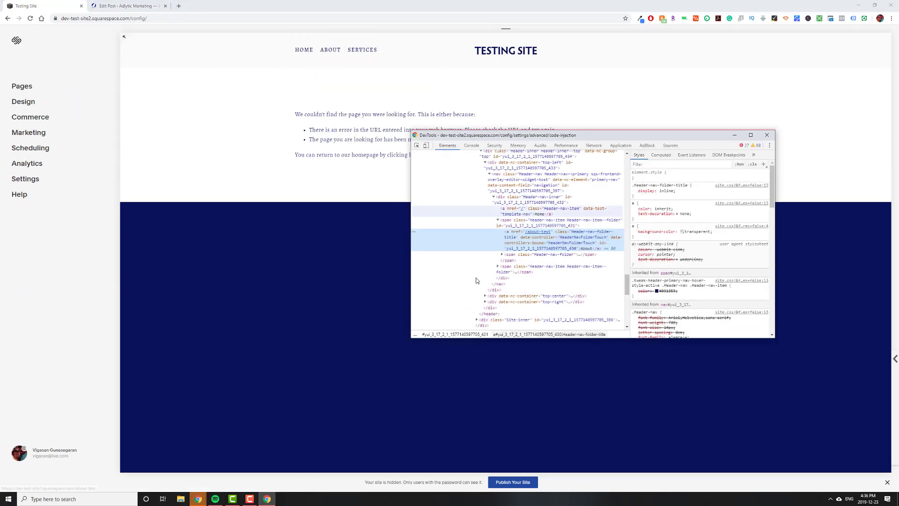
double_click(591, 232)
Step: Reopen Settings > Advanced > Code Injection in the site editor
click(201, 122)
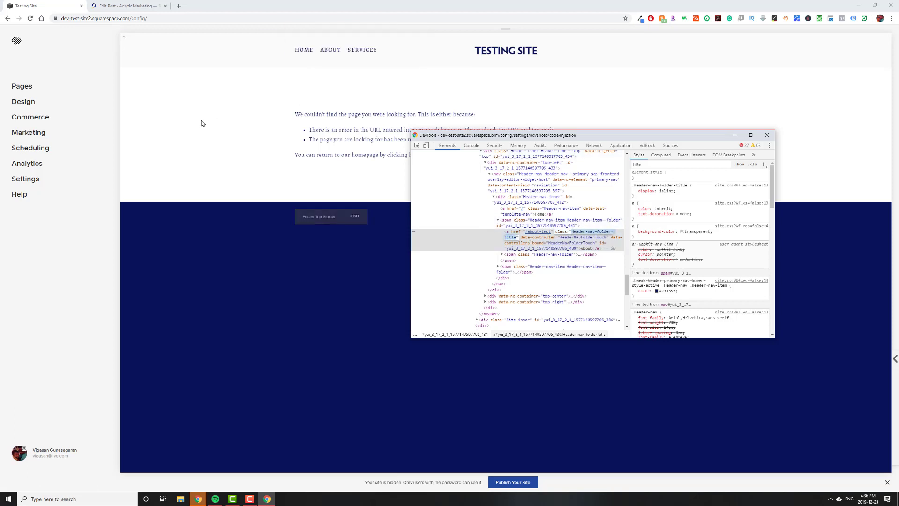
click(25, 179)
click(28, 274)
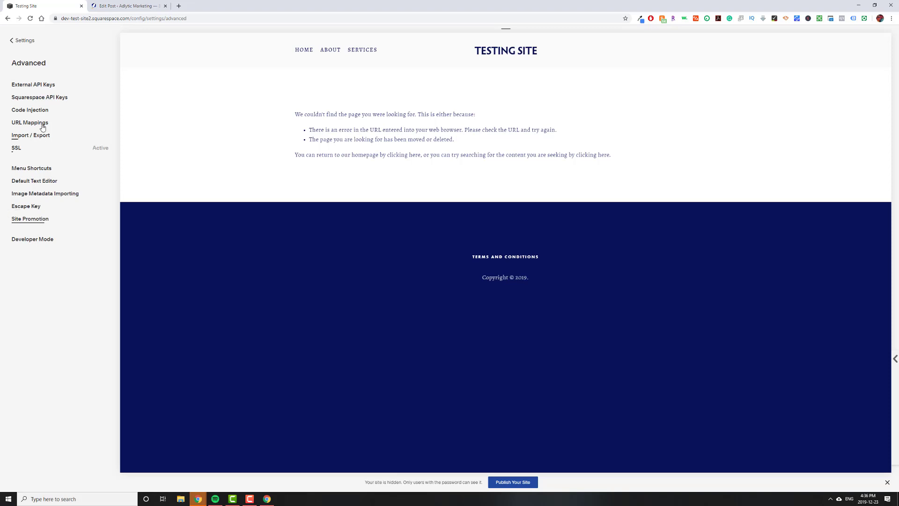
click(29, 110)
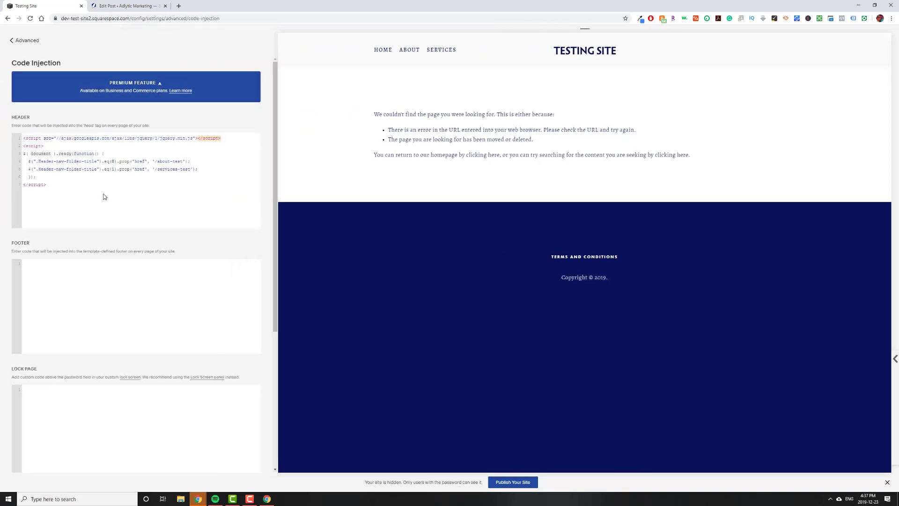
Step: Search 'bedford squarespace' in a new tab and open the Bedford template page
click(105, 196)
mouse_move(436, 53)
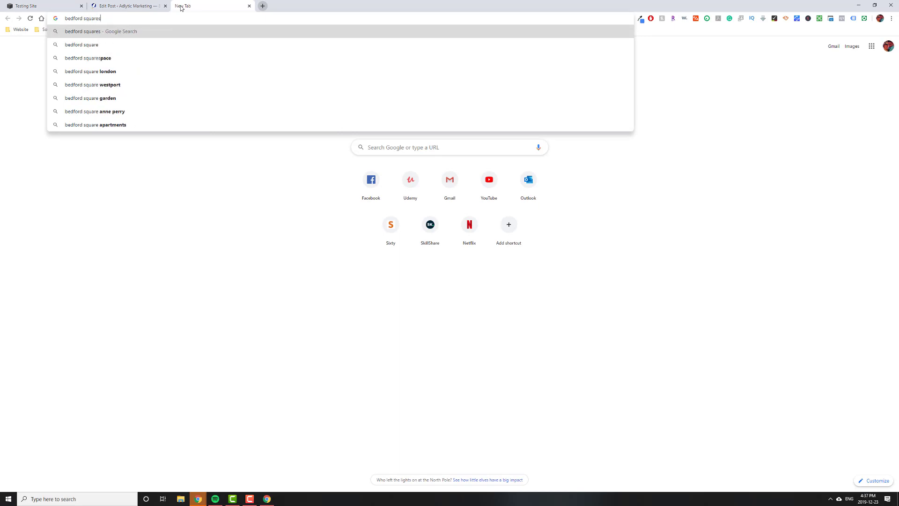
key(Return)
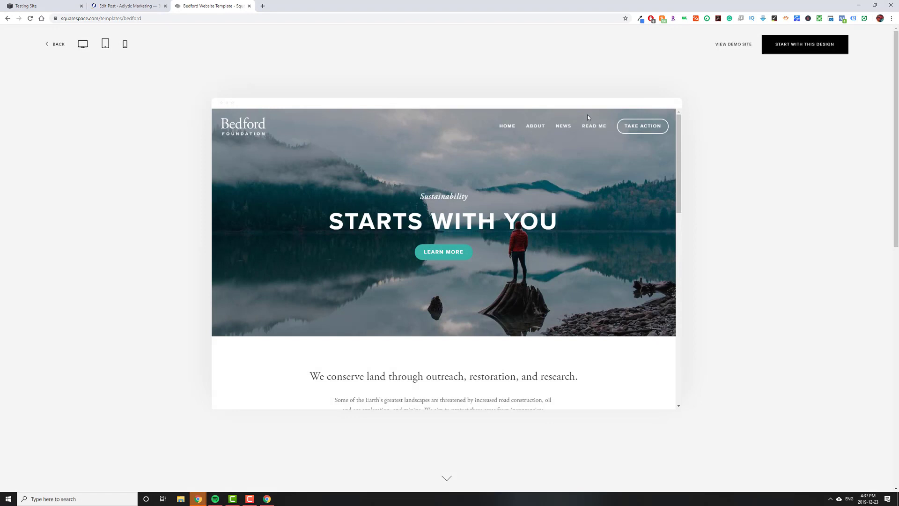
Step: Open the Bedford demo site and inspect its ABOUT navigation folder in developer tools
click(732, 45)
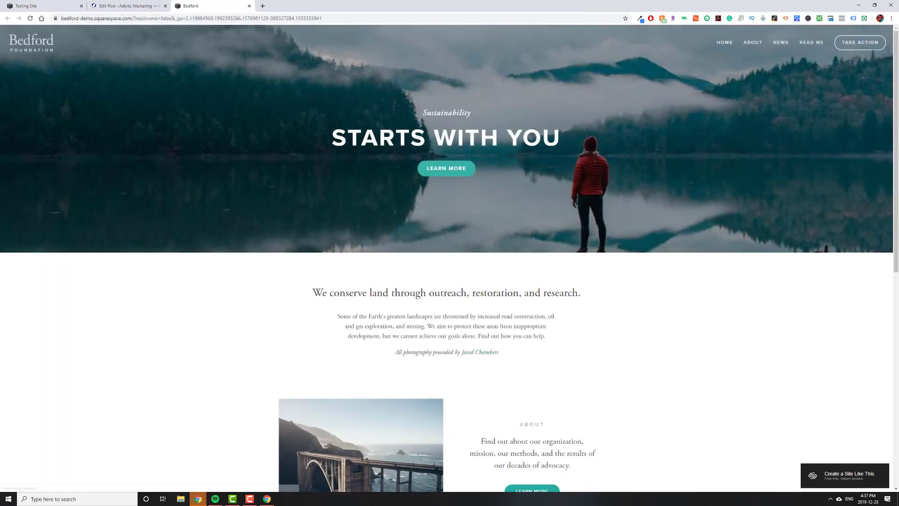
mouse_move(753, 43)
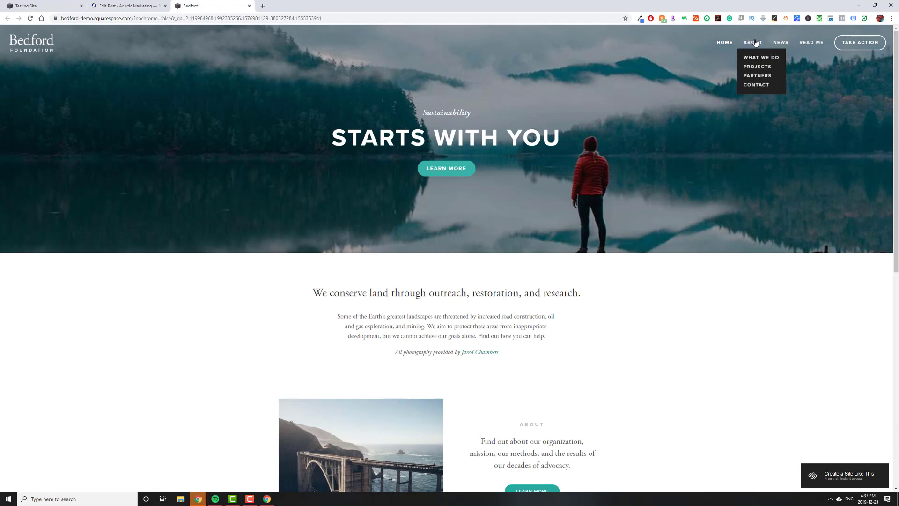
right_click(753, 44)
click(668, 59)
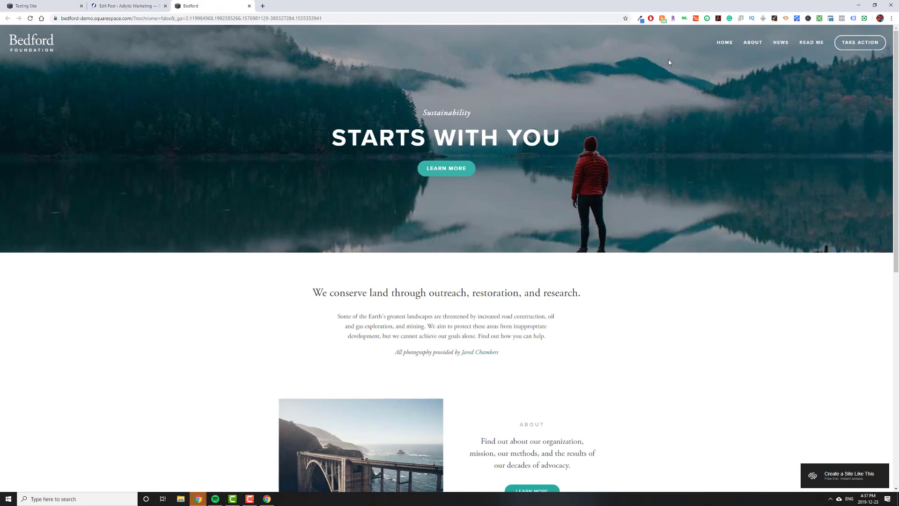
mouse_move(762, 43)
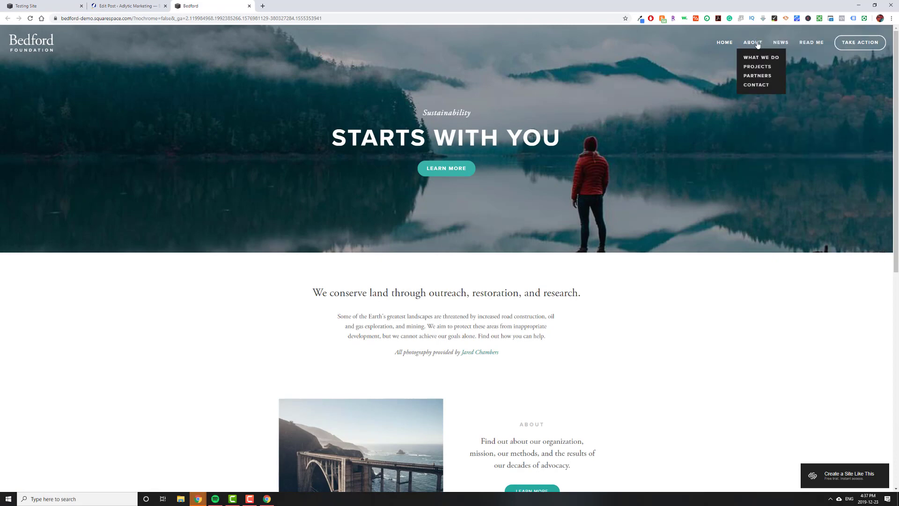
right_click(754, 45)
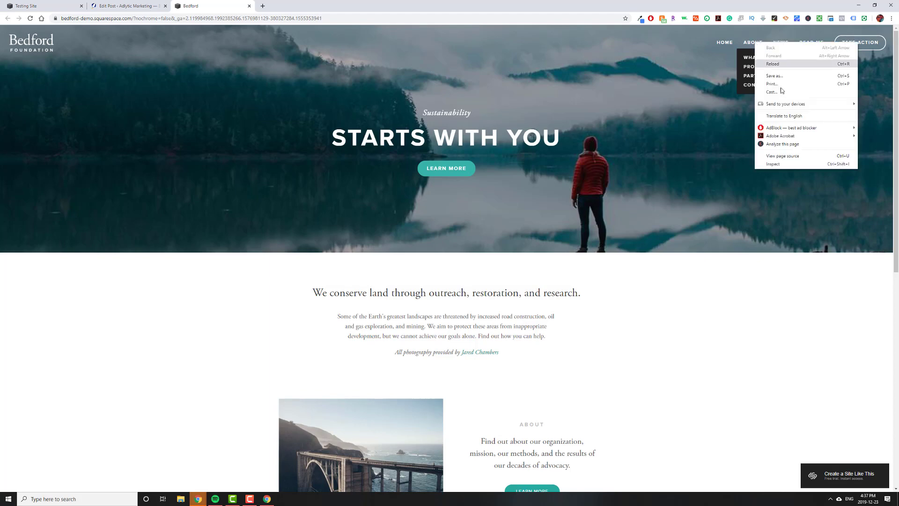
click(773, 164)
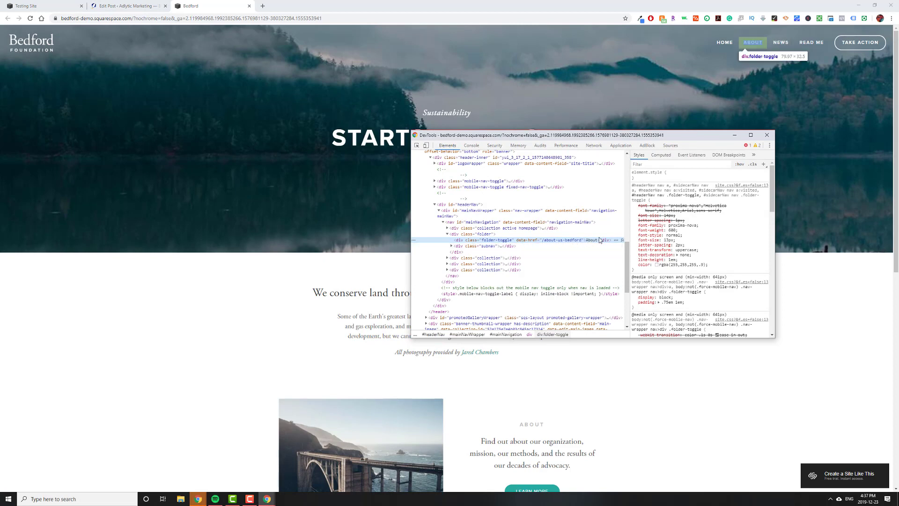
Step: Find the About folder-toggle element, select its class name, and close developer tools
click(491, 234)
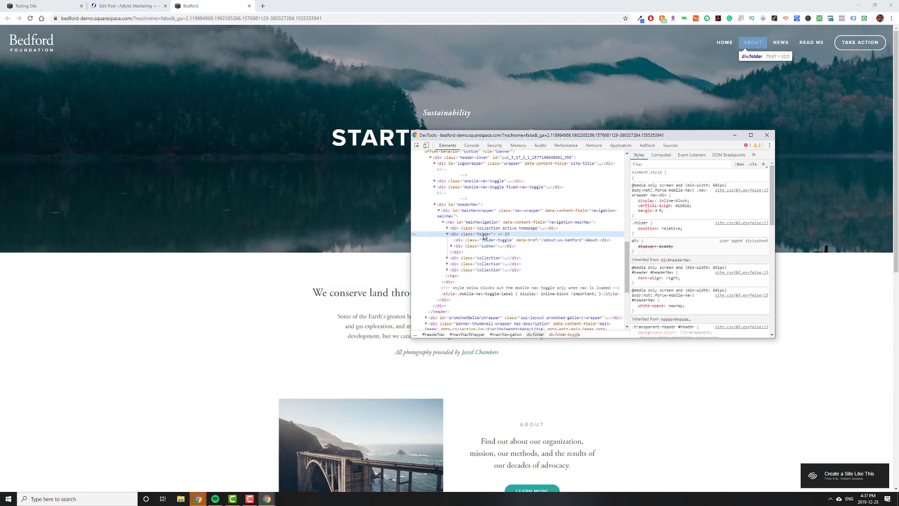
key(Left)
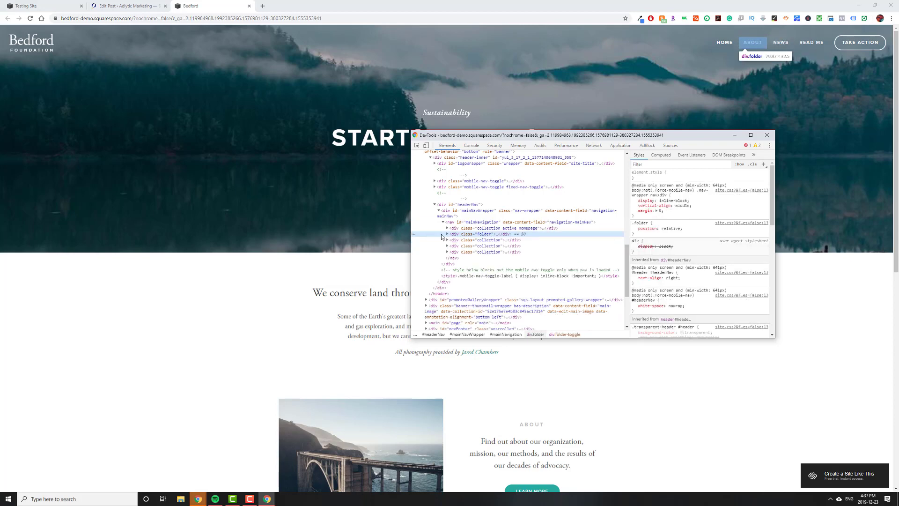
click(447, 234)
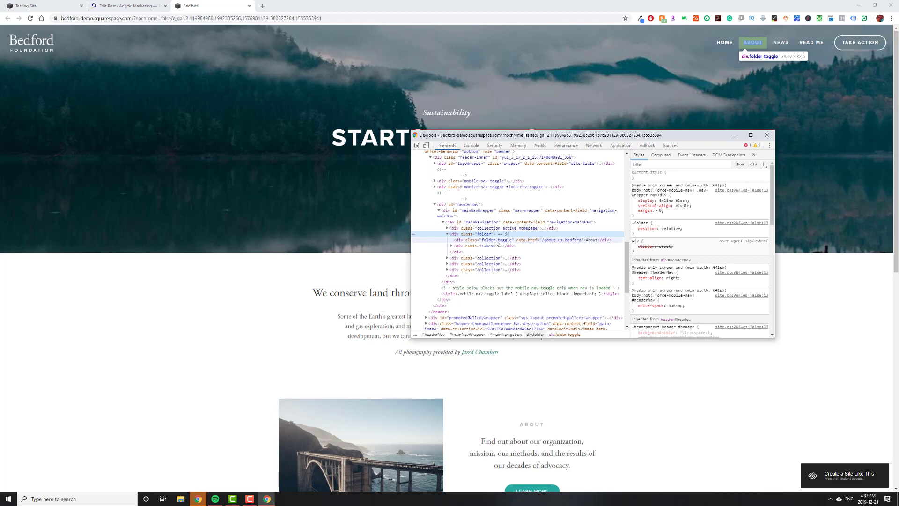
click(527, 242)
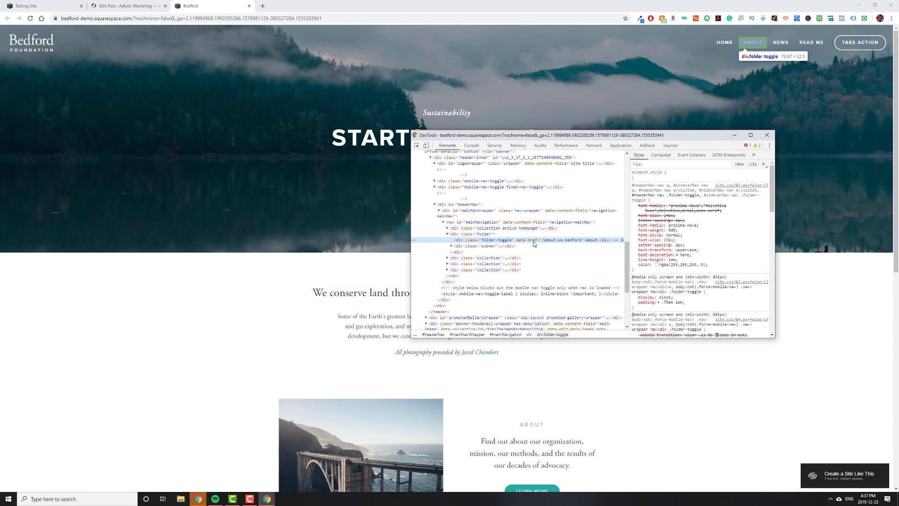
double_click(500, 240)
key(ctrl+c)
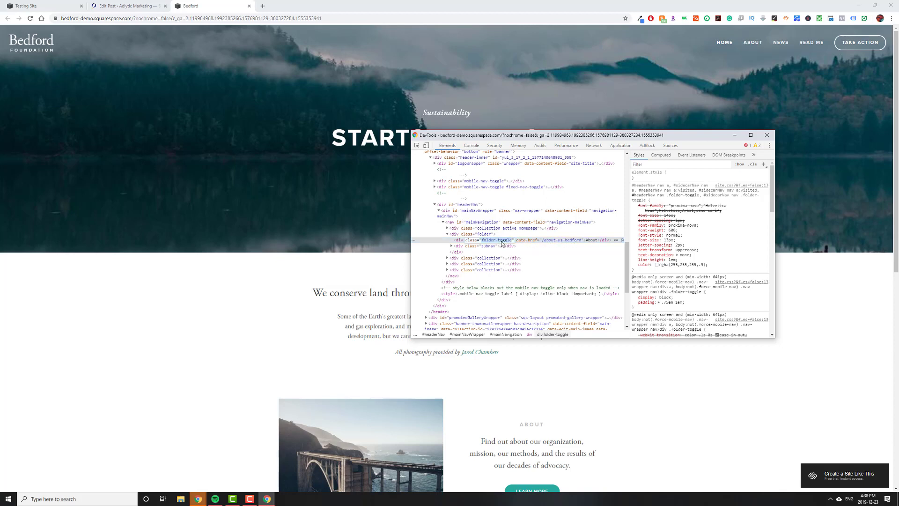
click(767, 136)
click(28, 6)
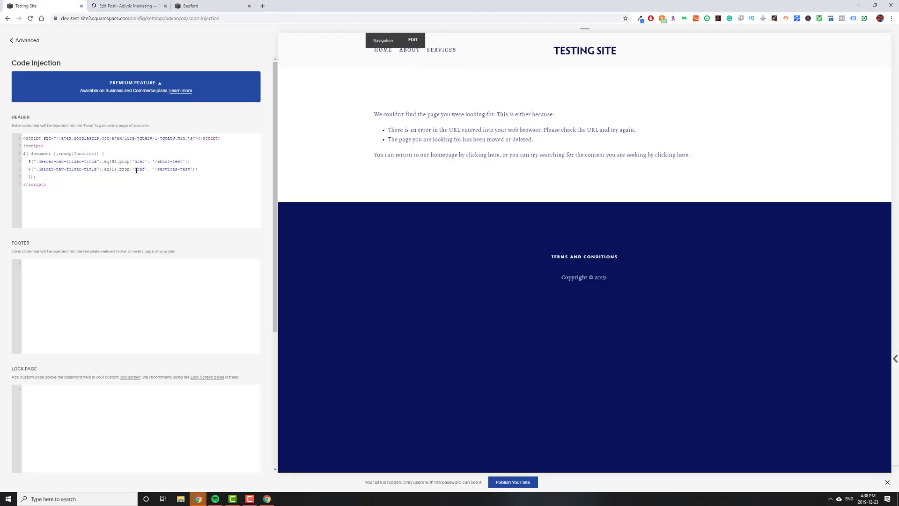
drag(97, 163, 40, 162)
key(ctrl+v)
key(ctrl+z)
click(162, 178)
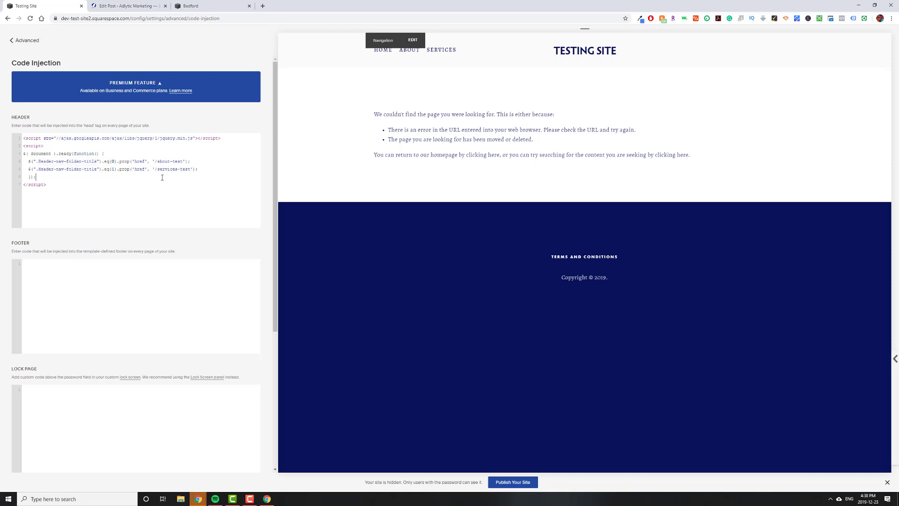